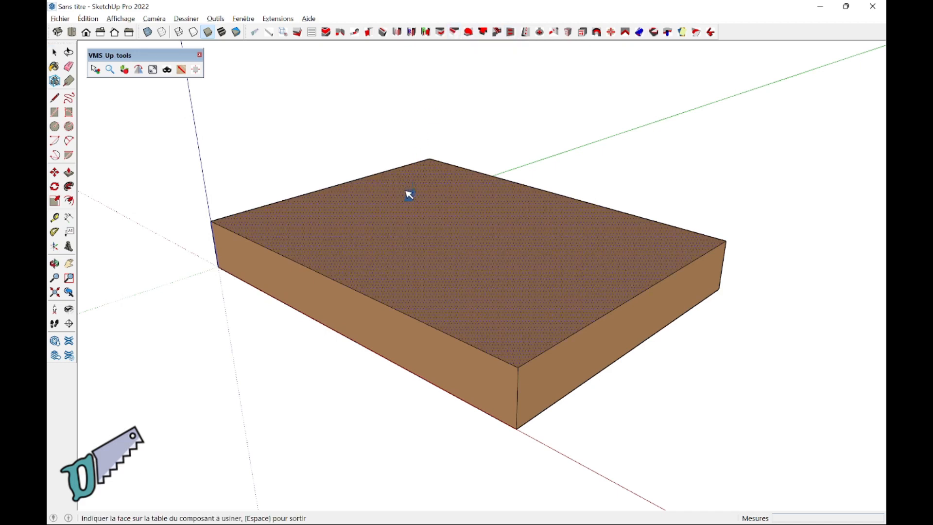
Machine the board's long front top edge with the Bouvetage_5x4 profile, using Bas machining and 0.0 mm offsets
click(404, 272)
click(398, 311)
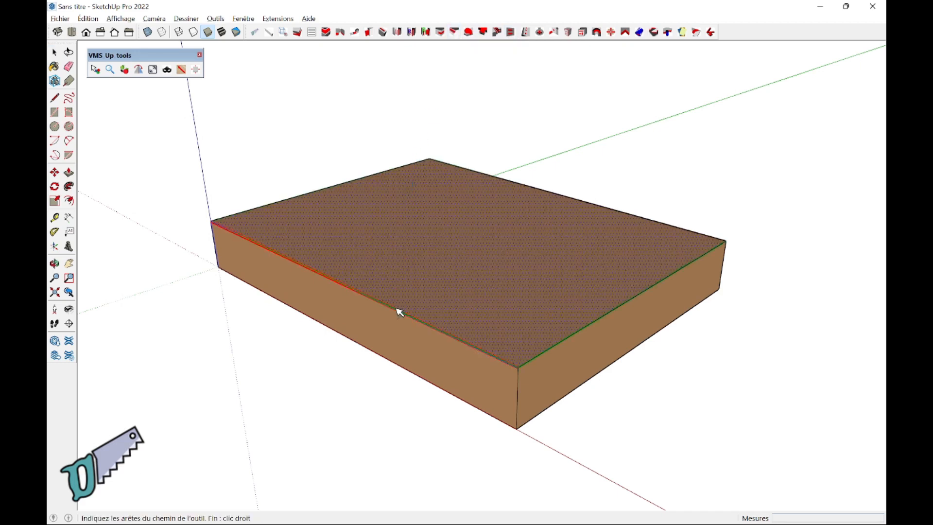
right_click(402, 298)
click(426, 306)
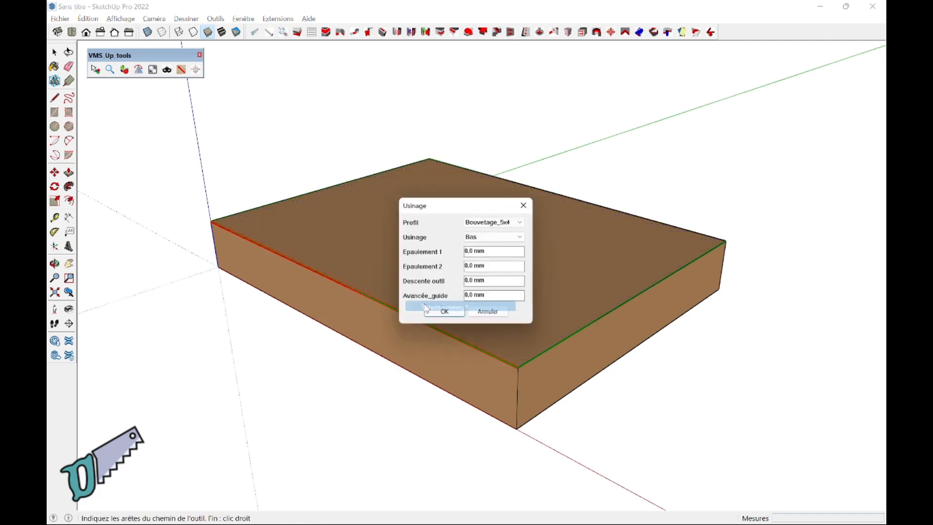
click(484, 237)
click(484, 237)
click(475, 253)
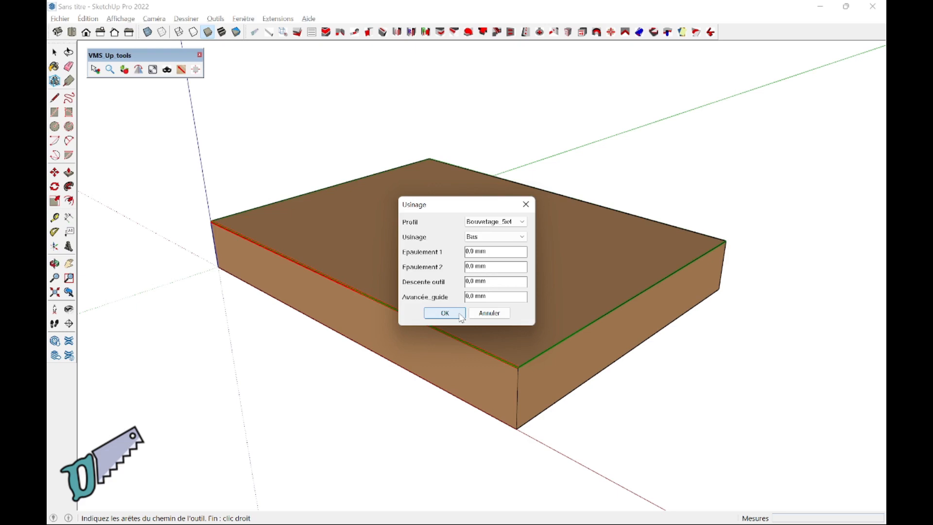
click(444, 313)
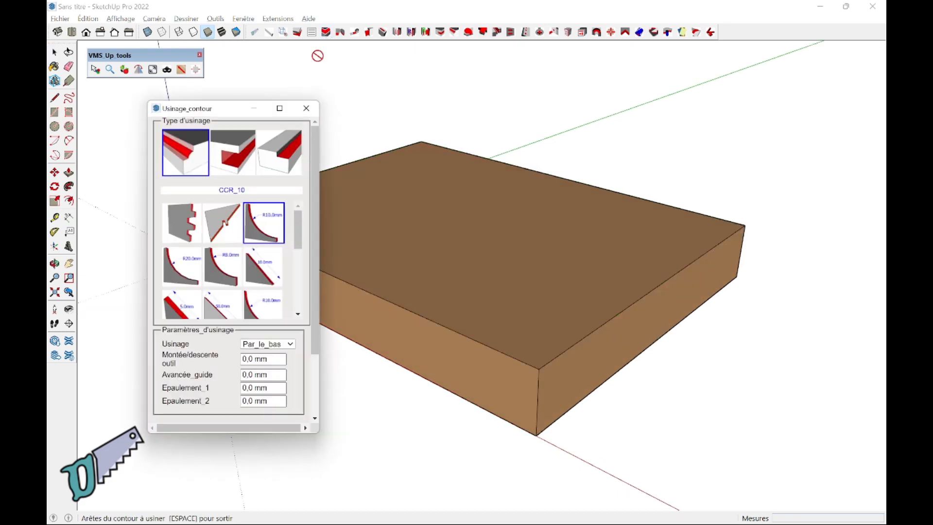
Chamfer the board's long front top edge with the Ch45_10 contour profile, machined Par_le_bas
click(273, 281)
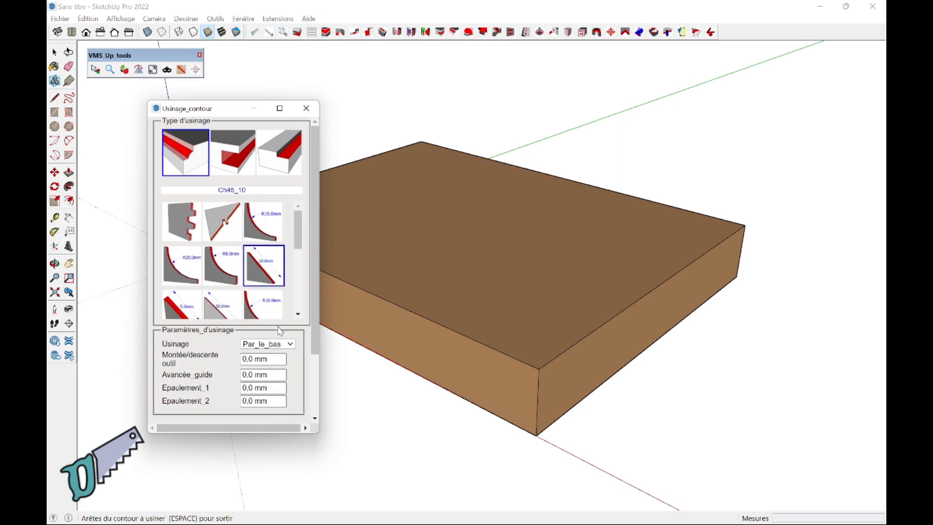
click(417, 283)
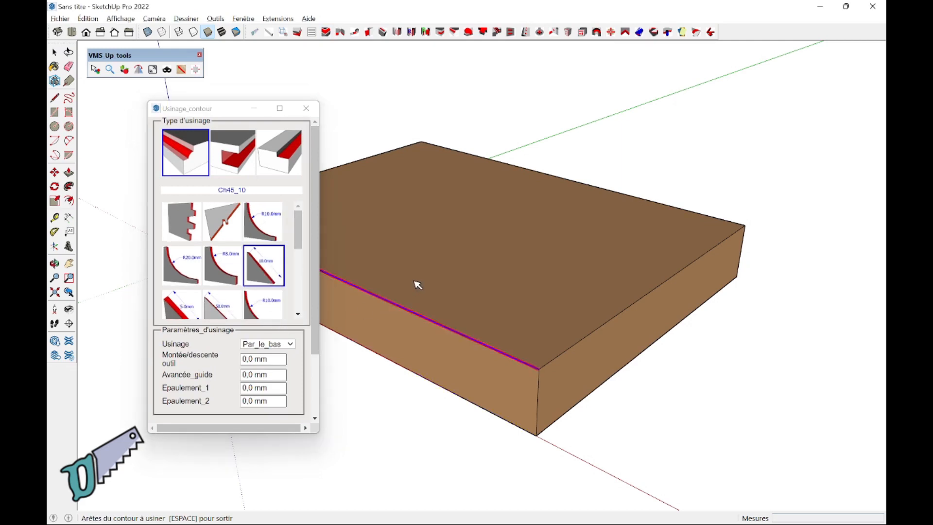
right_click(414, 281)
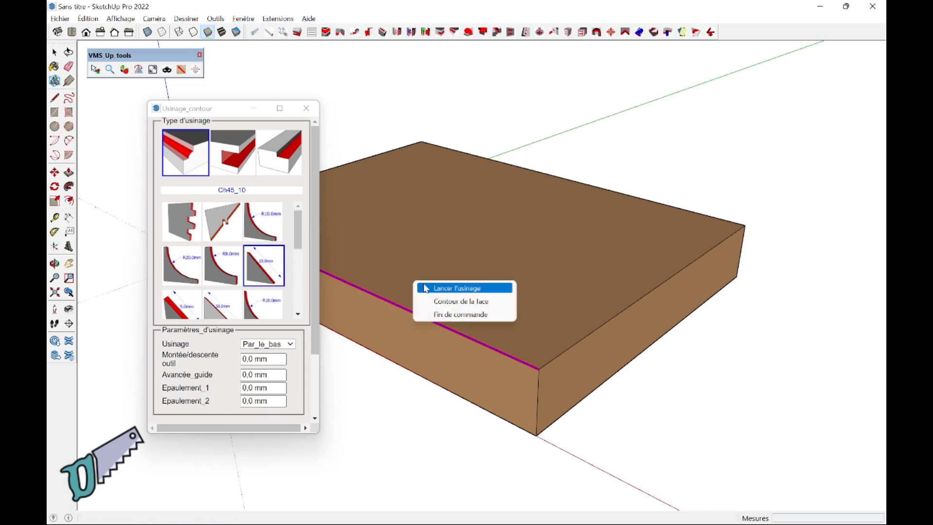
click(431, 289)
middle_drag(488, 327, 471, 305)
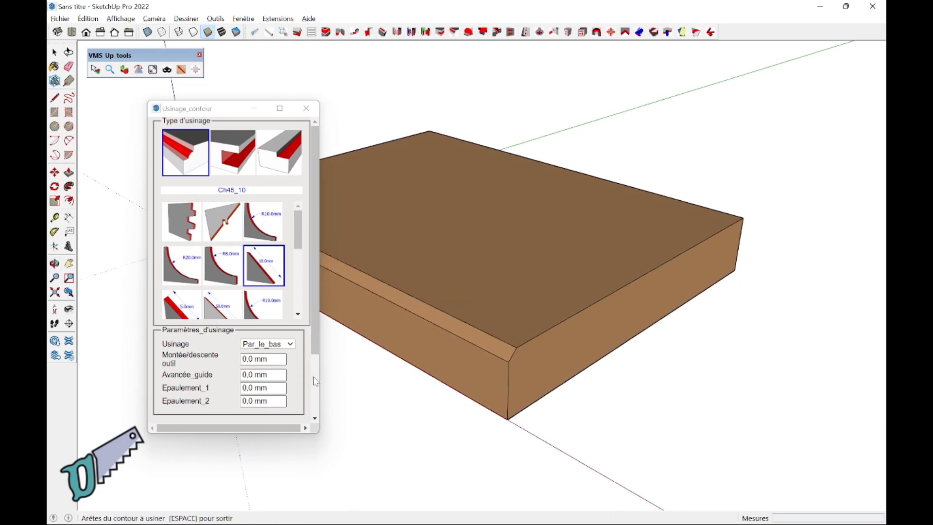
Switch the machining side to Par_le_Haut, redo the chamfer and inspect the board's underside
click(291, 344)
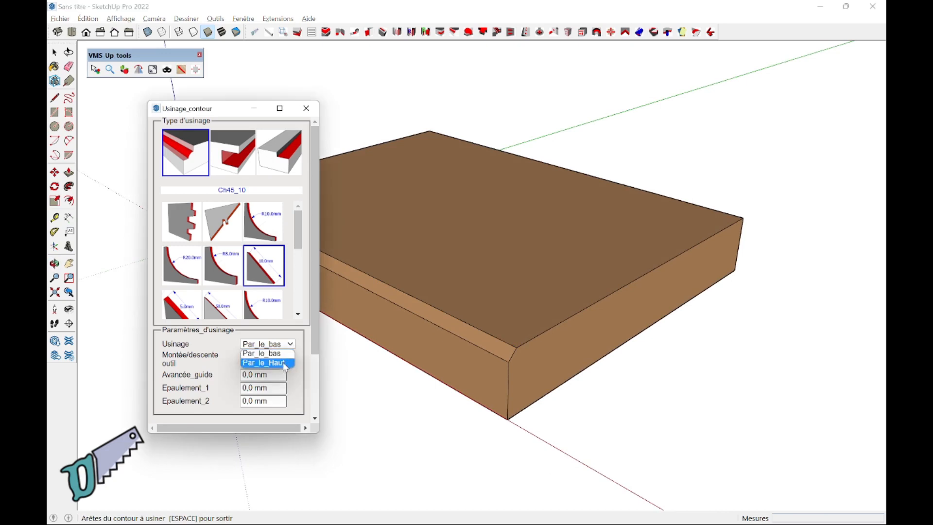
click(285, 367)
right_click(346, 380)
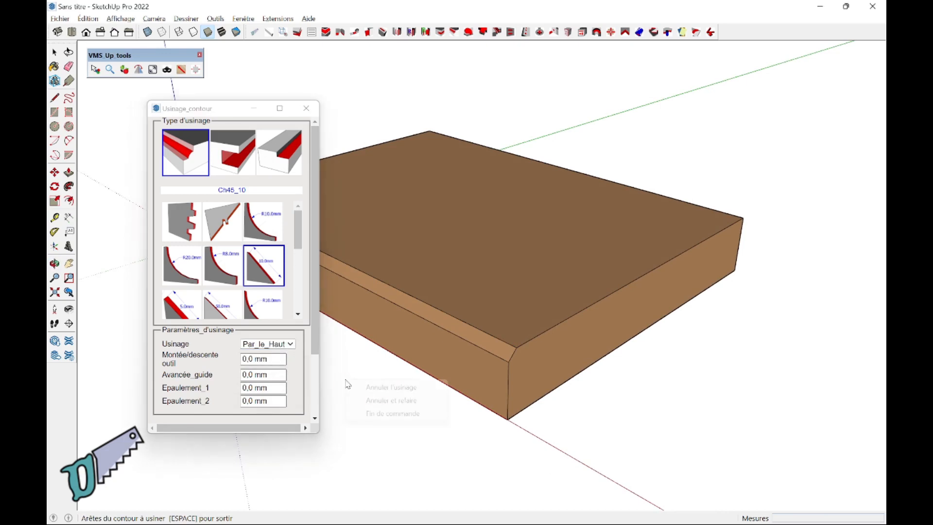
click(375, 400)
middle_drag(408, 387, 470, 300)
middle_drag(462, 337, 441, 271)
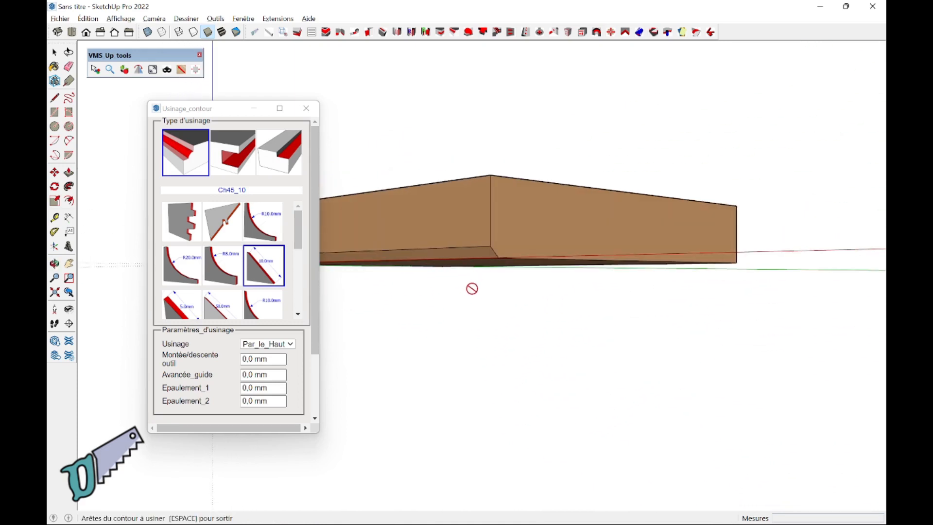
middle_drag(460, 281, 473, 375)
middle_drag(369, 358, 397, 371)
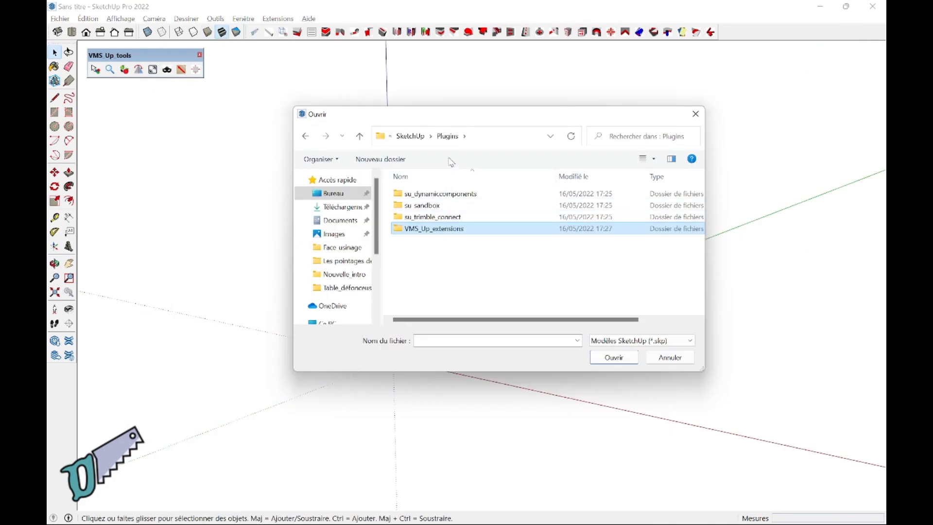
Open the PR_Ch45_10 profile file from the VMS_Up_extensions tools/machining folder and examine its shape at the origin
double_click(450, 230)
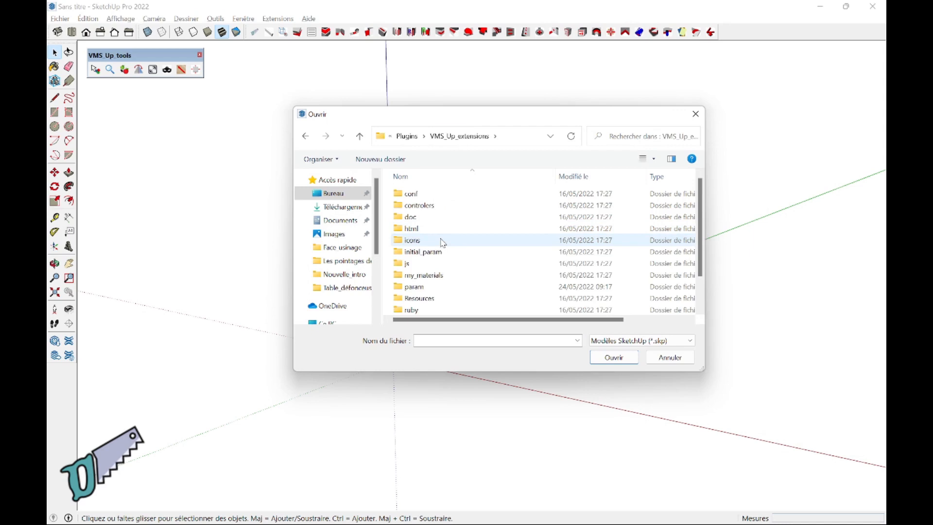
scroll(443, 243, down, 1)
double_click(418, 299)
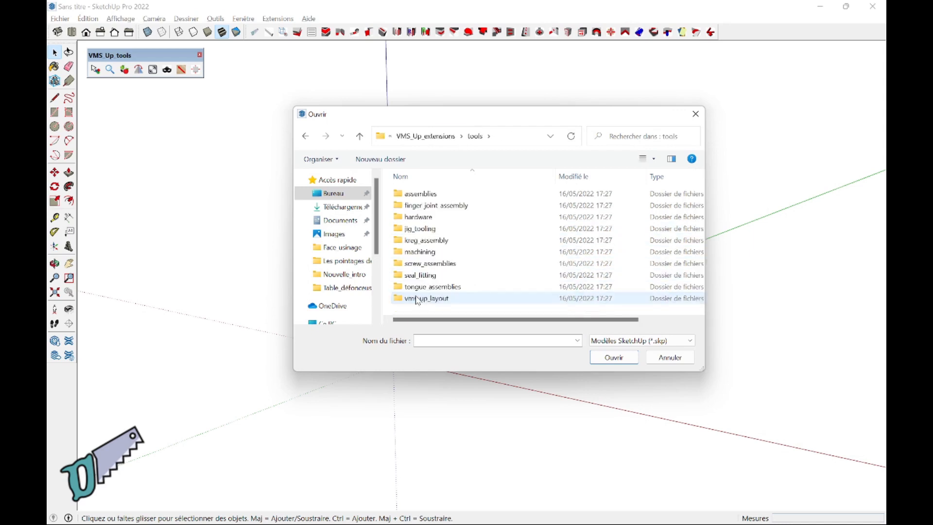
double_click(426, 252)
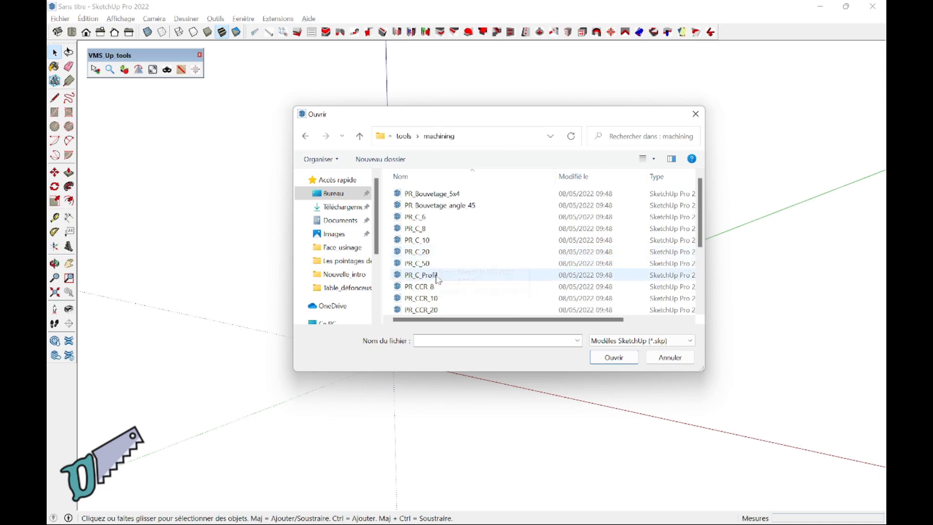
scroll(432, 277, down, 1)
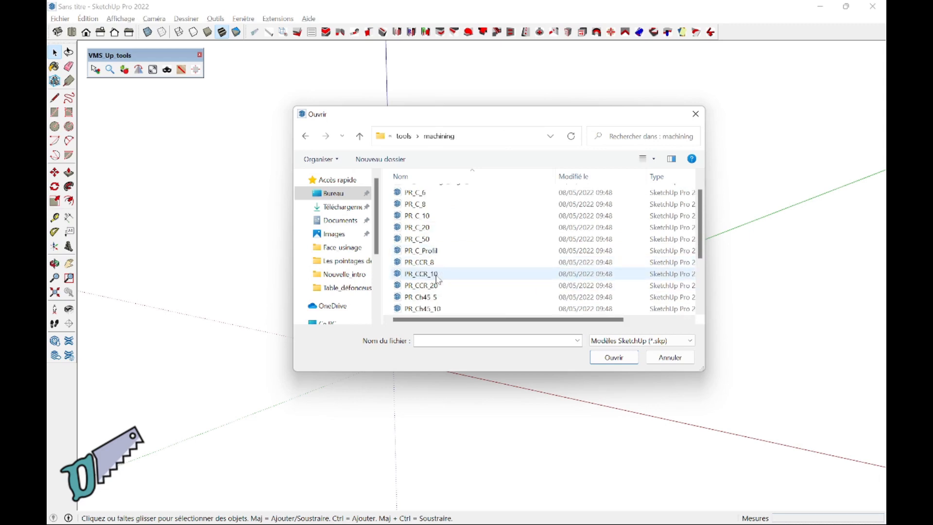
double_click(432, 309)
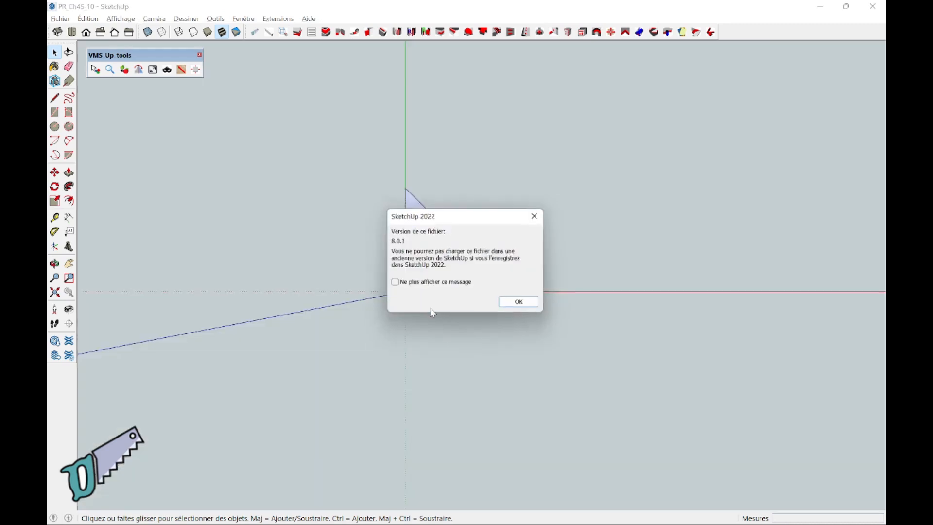
click(512, 310)
scroll(445, 296, up, 1)
mouse_move(426, 284)
middle_down()
mouse_move(444, 285)
mouse_move(421, 298)
middle_up()
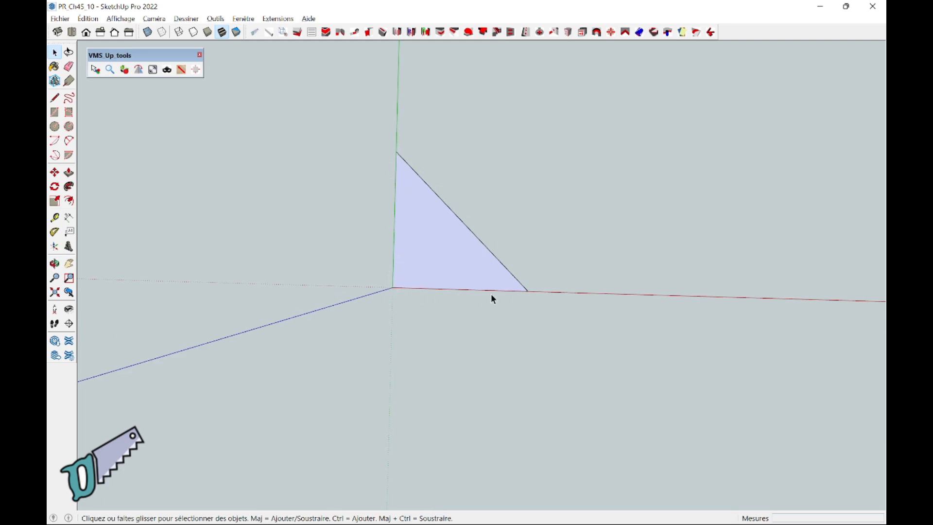
Open the PR_Mouchette_8 profile file from the machining folder and examine its position relative to the axes
click(58, 19)
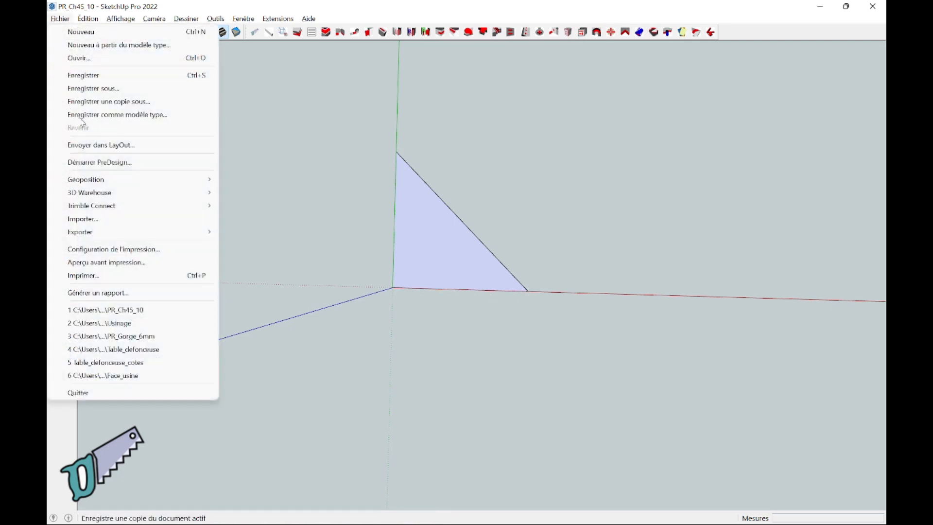
click(89, 62)
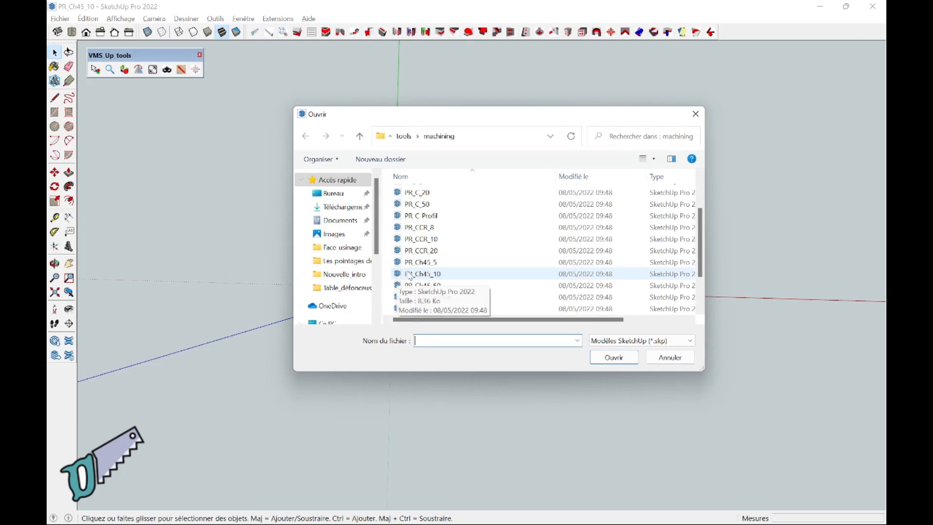
scroll(438, 299, down, 2)
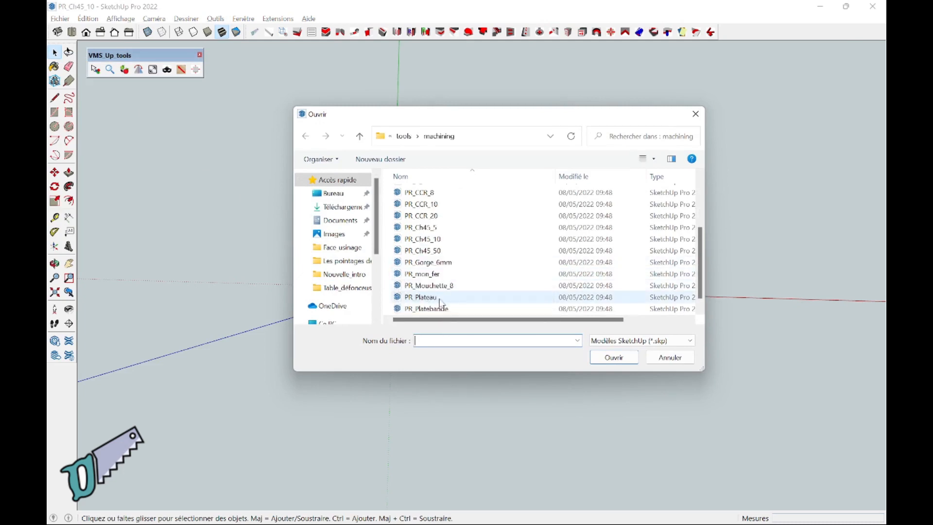
double_click(440, 288)
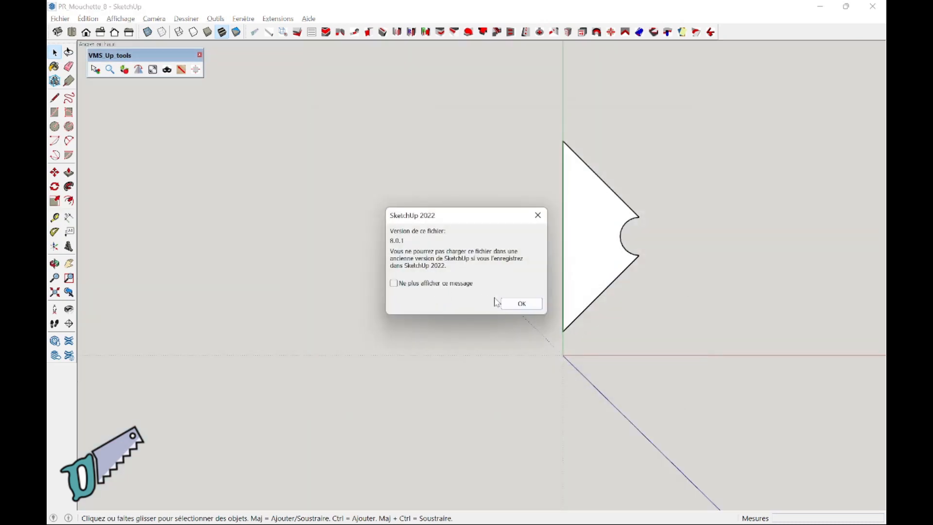
click(521, 304)
scroll(570, 350, up, 2)
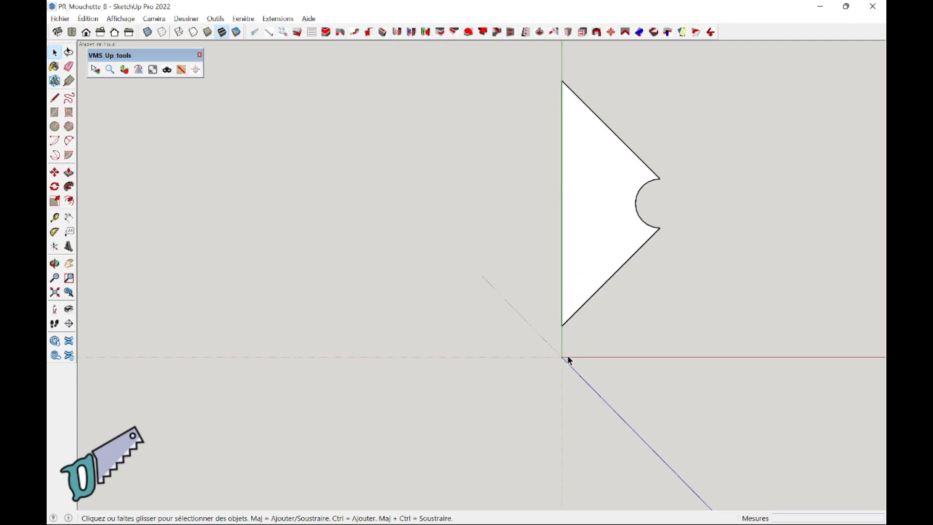
scroll(566, 360, up, 1)
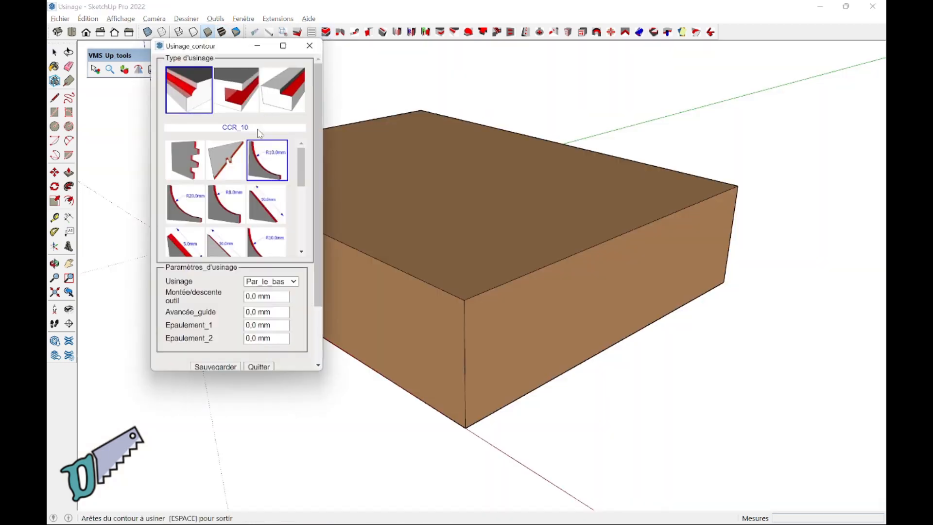
Machine the thick board's long front top edge with the Mouchette_8 profile, Par_le_bas
scroll(246, 180, down, 4)
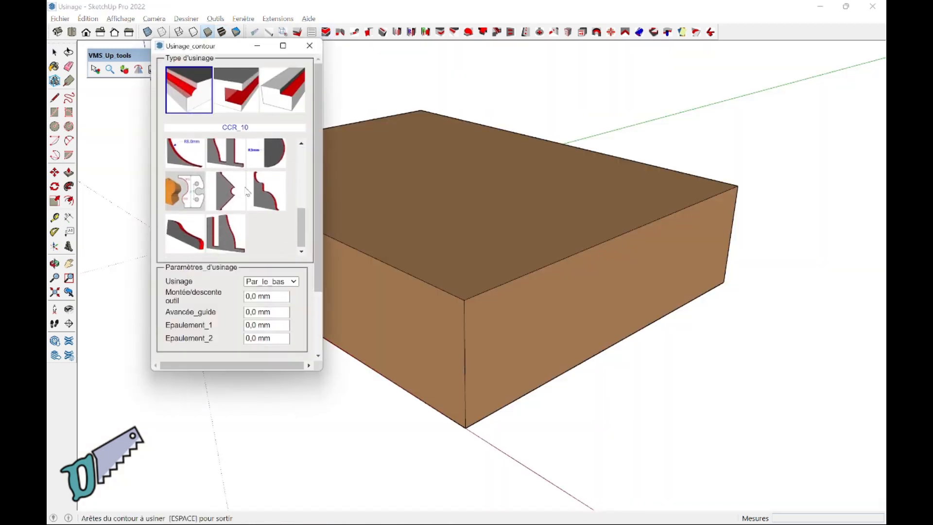
click(241, 200)
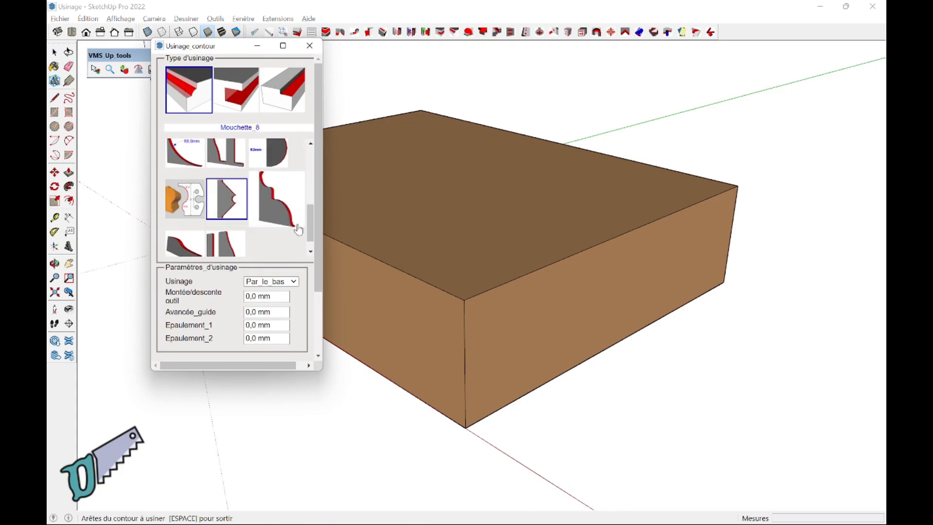
right_click(388, 229)
click(411, 237)
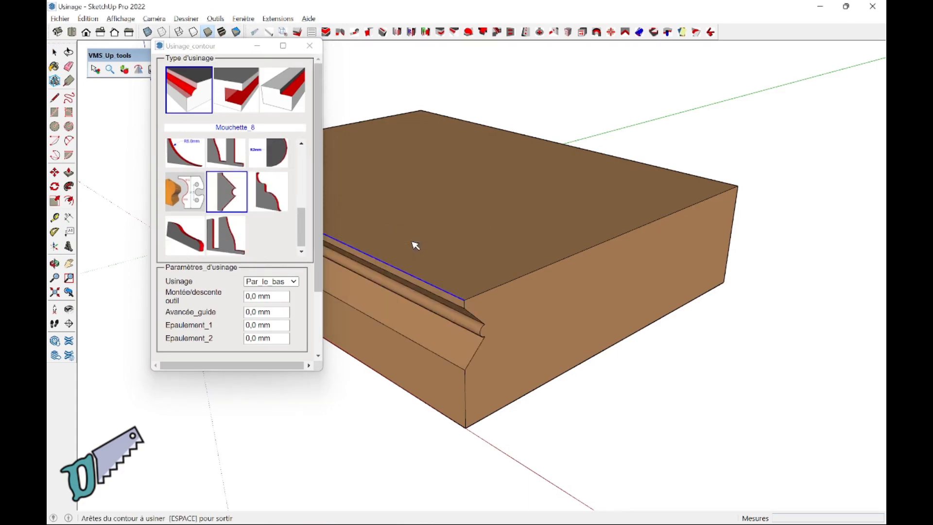
middle_drag(485, 327, 499, 300)
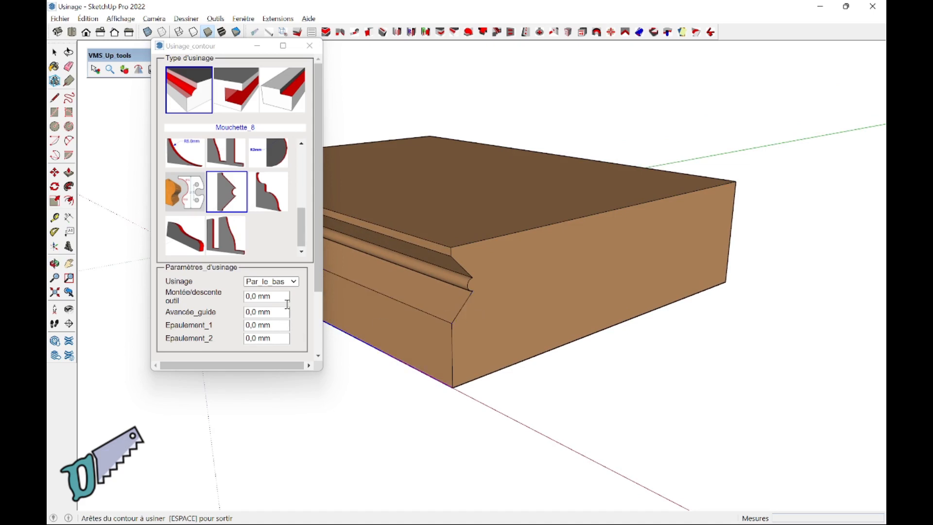
Set the tool raise/lower value (Montée/descente outil) to 10 and redo the Mouchette_8 machining
drag(281, 296, 241, 296)
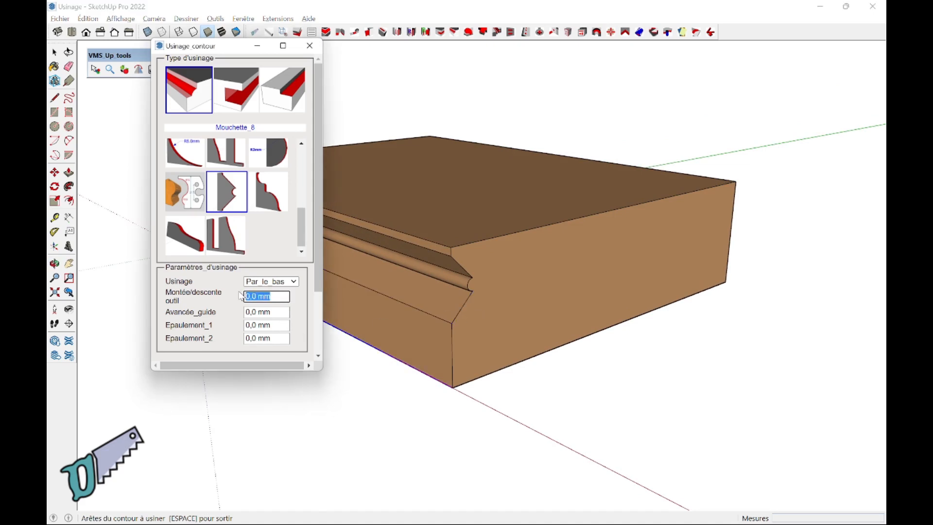
text(10)
key(Tab)
right_click(345, 387)
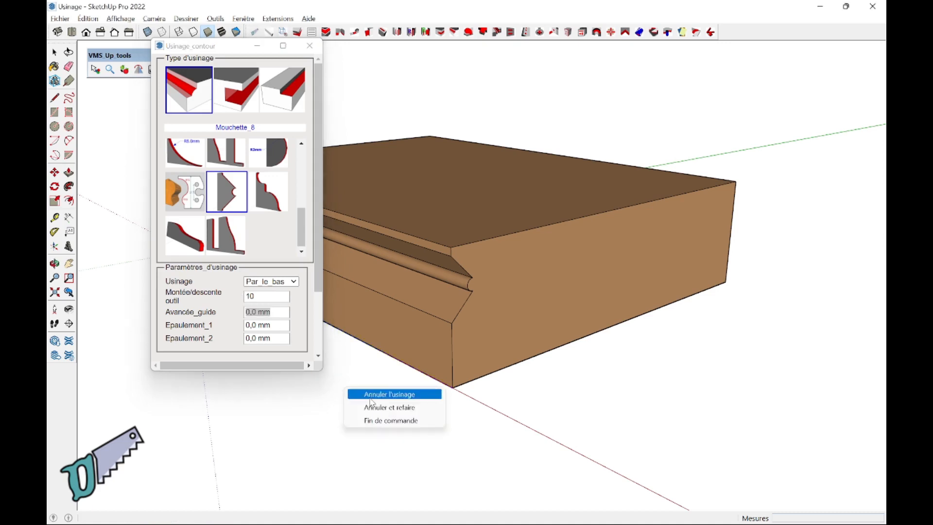
click(377, 411)
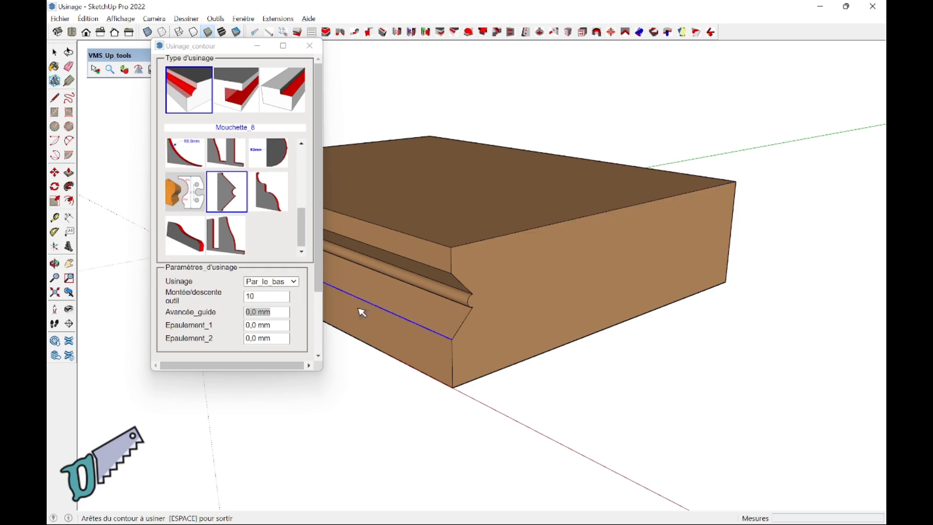
Reset the tool raise/lower value to 0, set Avancée_guide to 5 and redo the Mouchette_8 machining
double_click(249, 295)
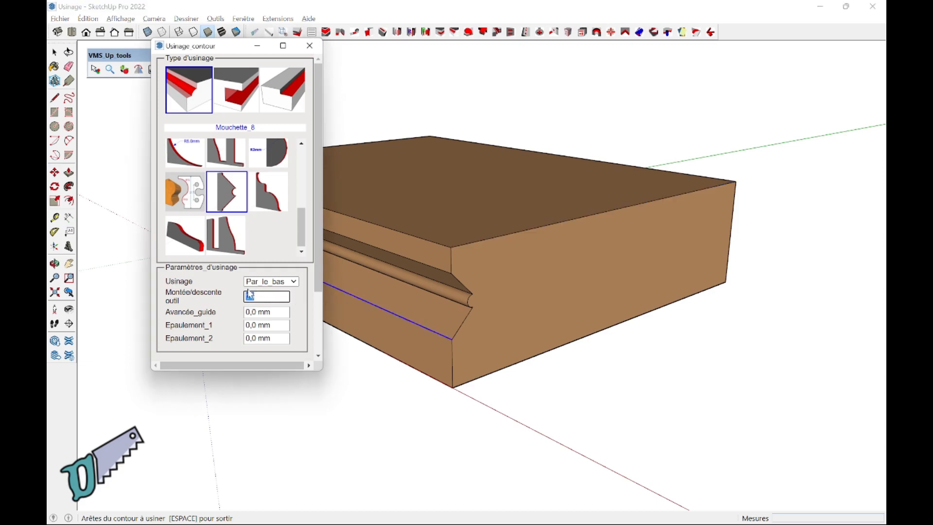
key(Delete)
key(Tab)
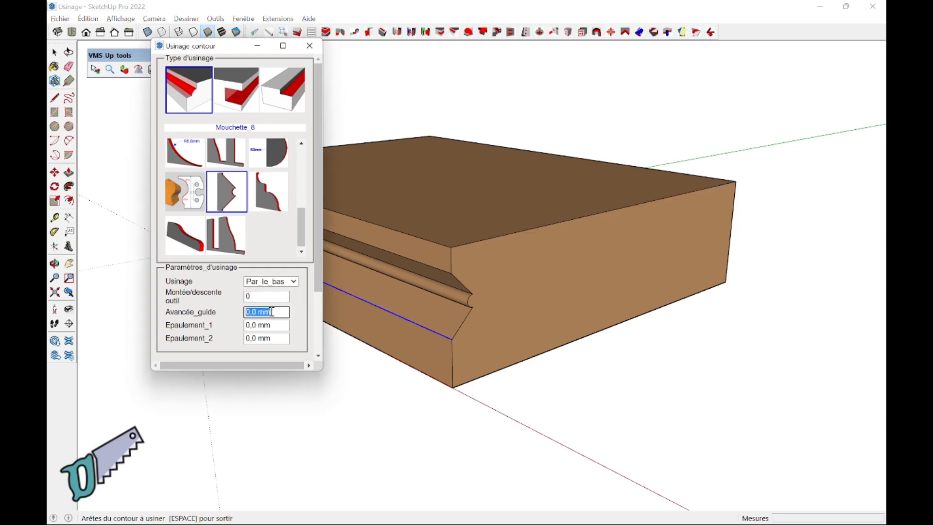
text(54)
key(Tab)
right_click(354, 394)
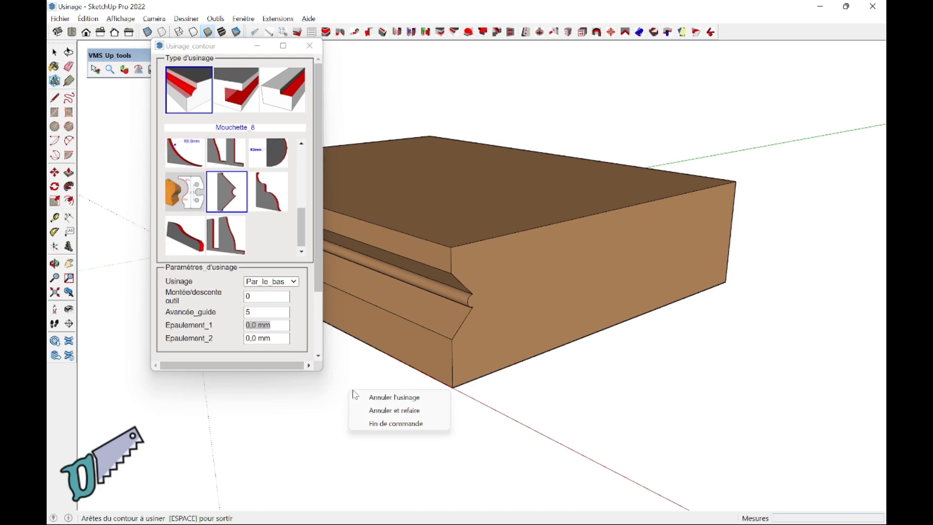
click(385, 414)
middle_drag(435, 358, 373, 345)
Reset Avancée_guide to 0 and redo the Mouchette_8 machining on the board's front edge
drag(266, 311, 248, 310)
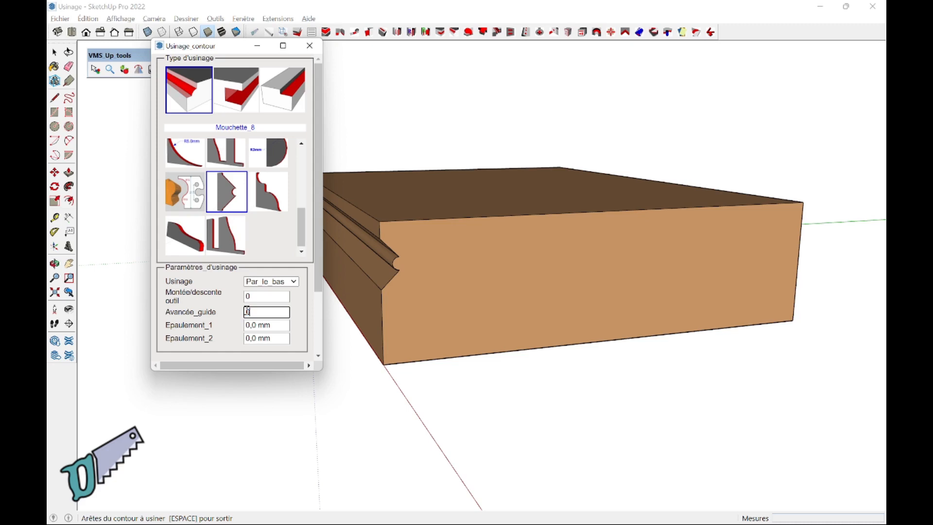
text(0)
key(Tab)
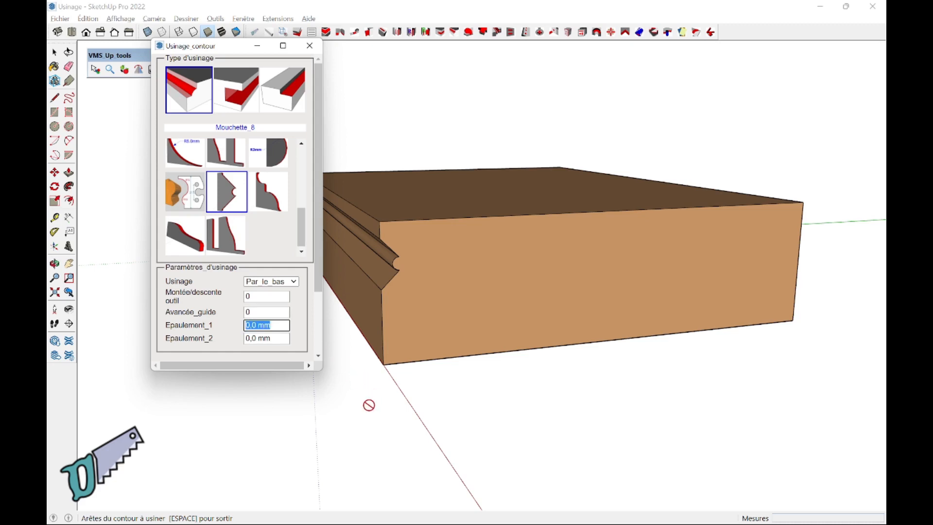
right_click(369, 405)
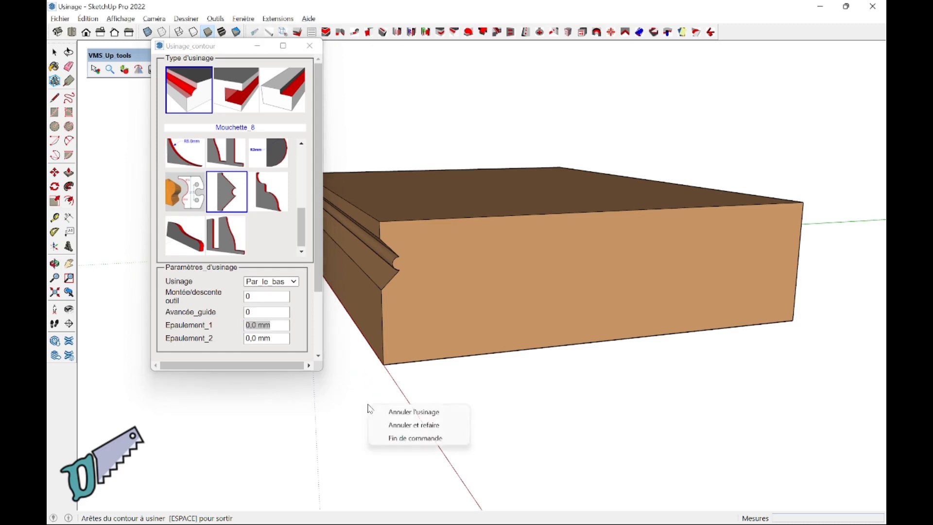
click(388, 428)
Set Epaulement_1 to 10 and Epaulement_2 to 20, and machine the long front top edge with Ch45_10, picking it near the origin end
middle_drag(413, 323, 451, 307)
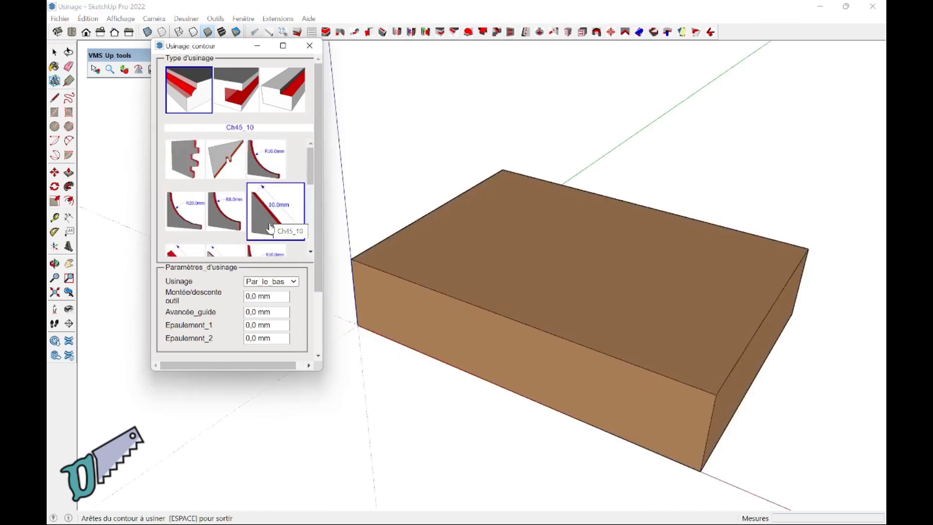
drag(275, 325, 242, 329)
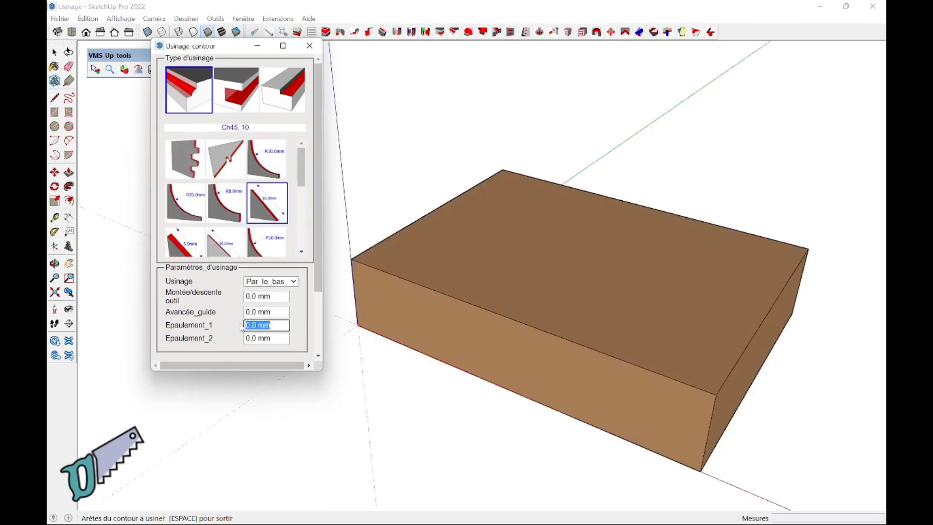
text(10)
key(Tab)
text(20)
scroll(241, 324, down, 2)
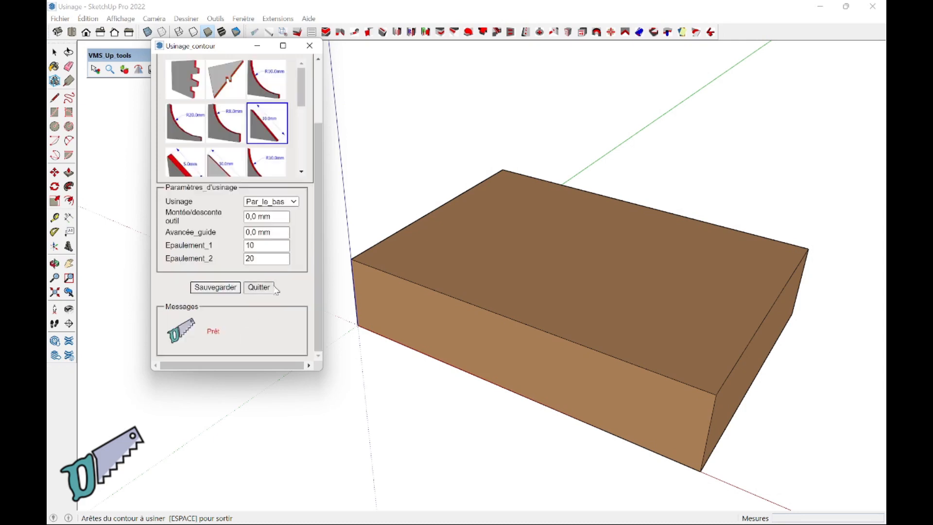
click(394, 265)
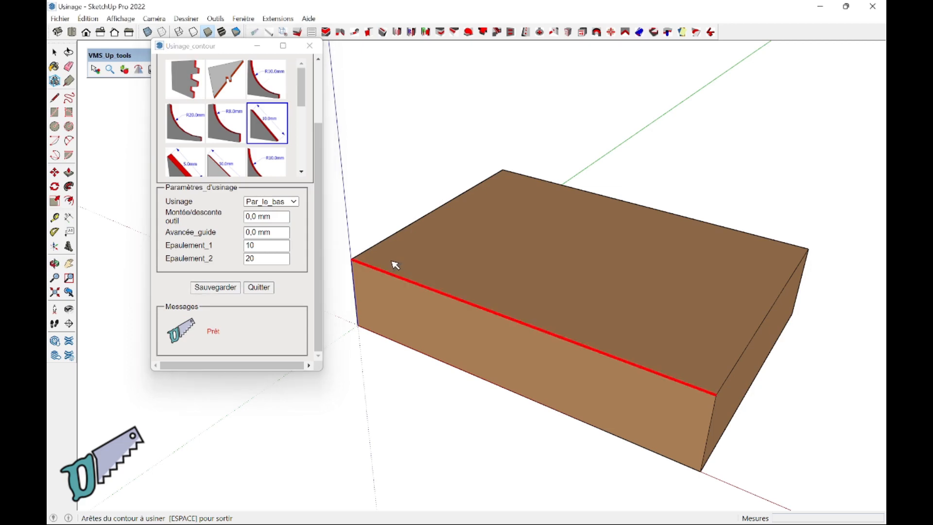
right_click(395, 265)
click(435, 268)
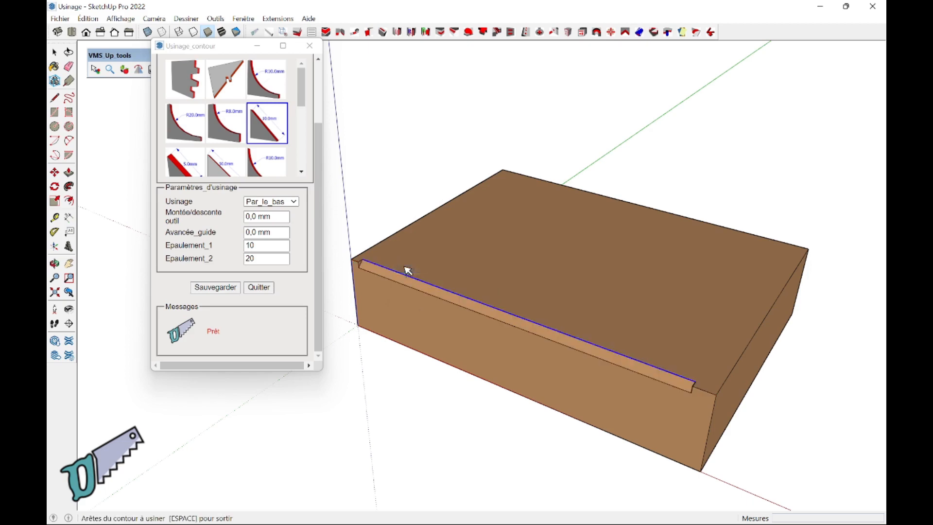
Undo the Ch45_10 machining, machine the same front top edge again by picking it near its opposite end, and quit the contour tool
scroll(367, 277, up, 3)
middle_drag(348, 259, 346, 369)
right_click(346, 369)
click(364, 374)
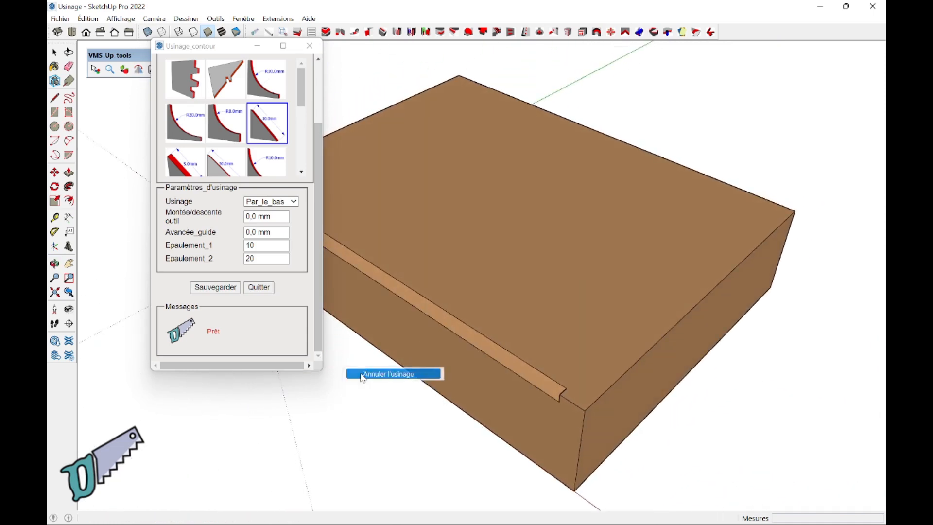
click(567, 383)
right_click(566, 382)
click(578, 388)
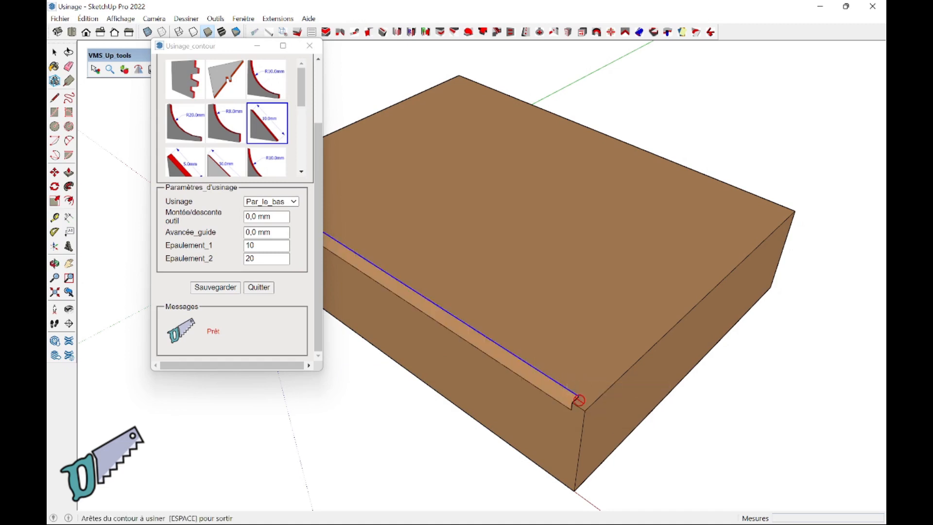
middle_drag(571, 404, 573, 350)
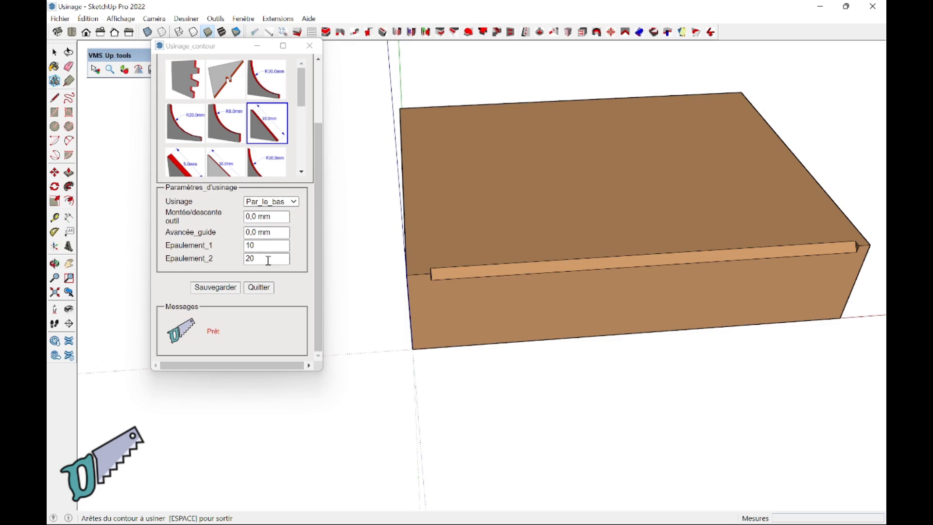
click(270, 288)
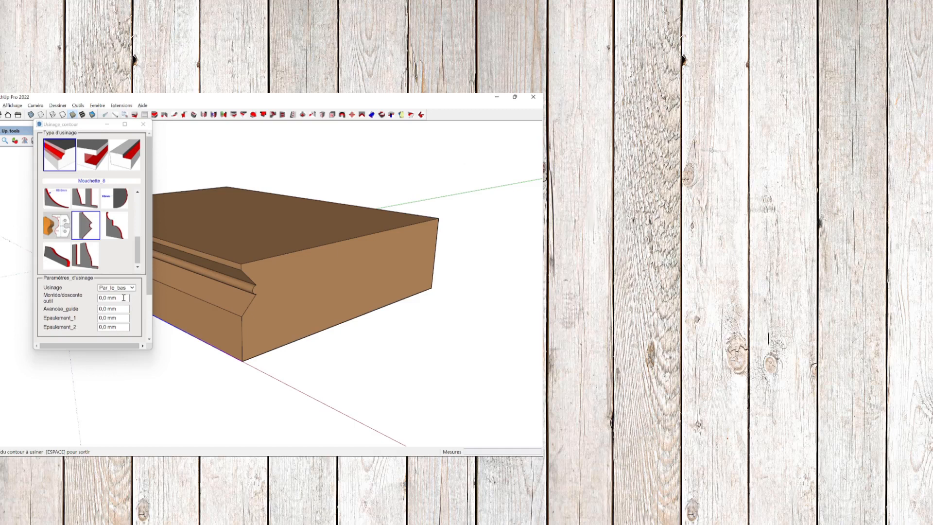
Set the tool raise/lower value (Montée/descente outil) to 10 and redo the Mouchette_8 machining on the front edge
double_click(112, 297)
text(-10)
key(Tab)
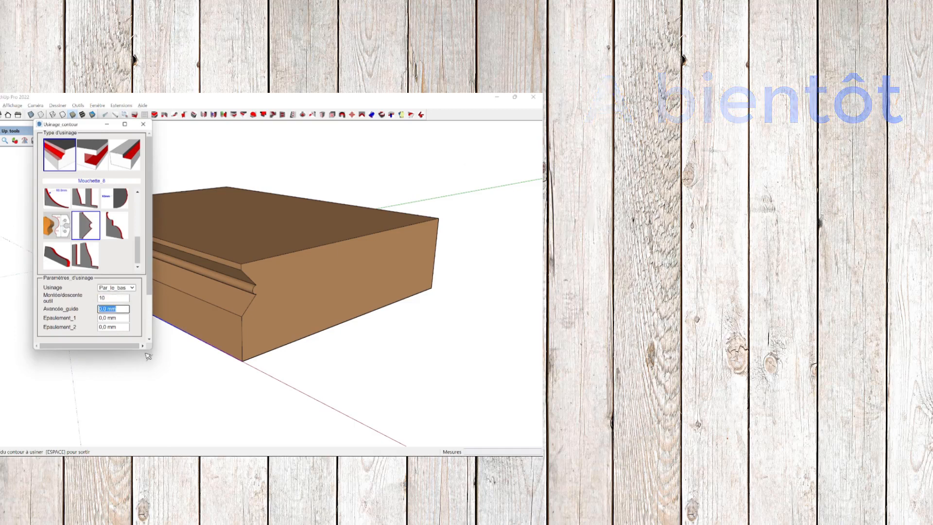
right_click(168, 362)
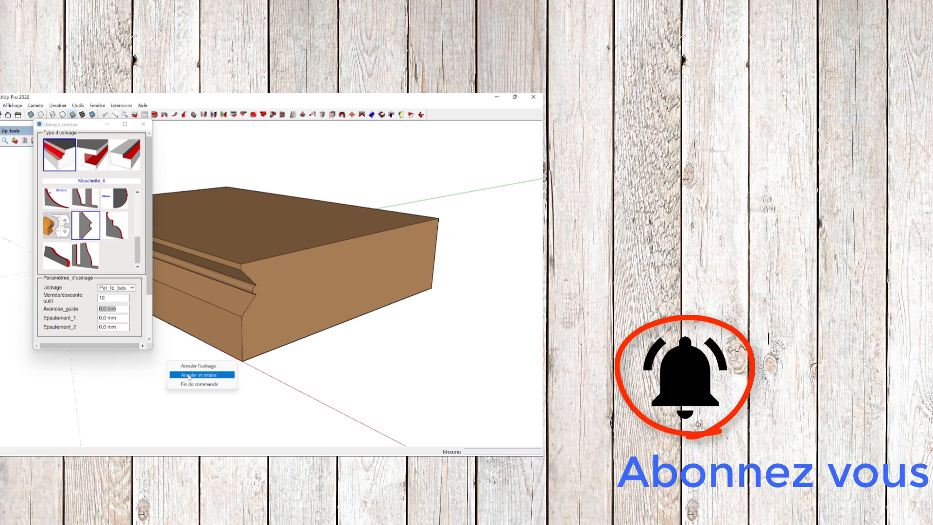
click(190, 375)
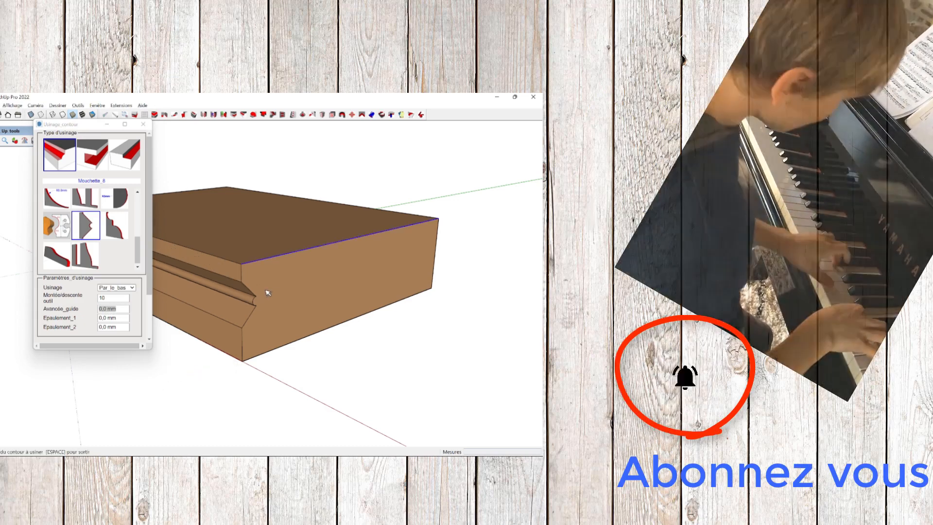